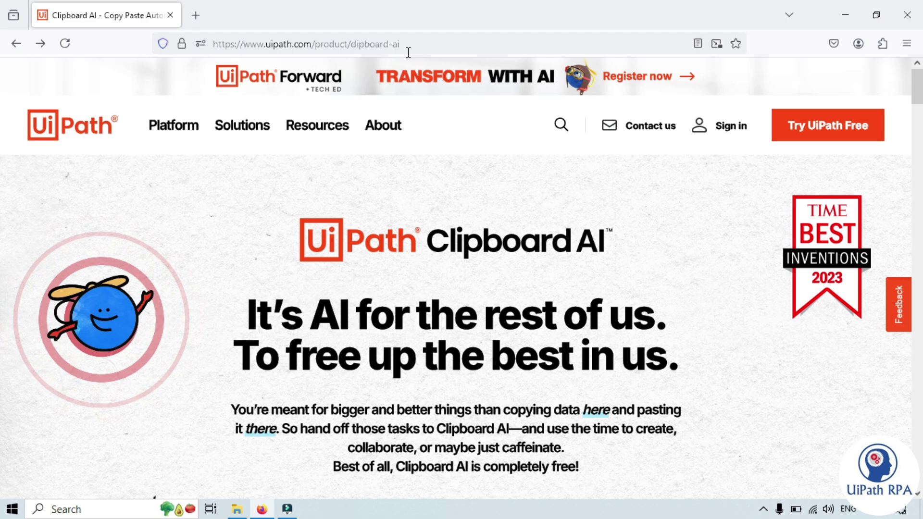
{"action": "mouse_move", "coordinate": [383, 125]}
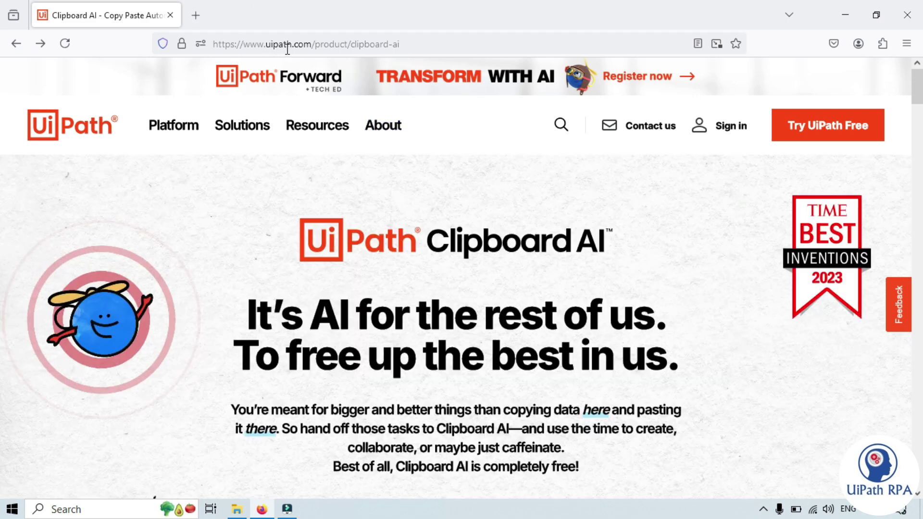
{"action": "left_click", "coordinate": [57, 133]}
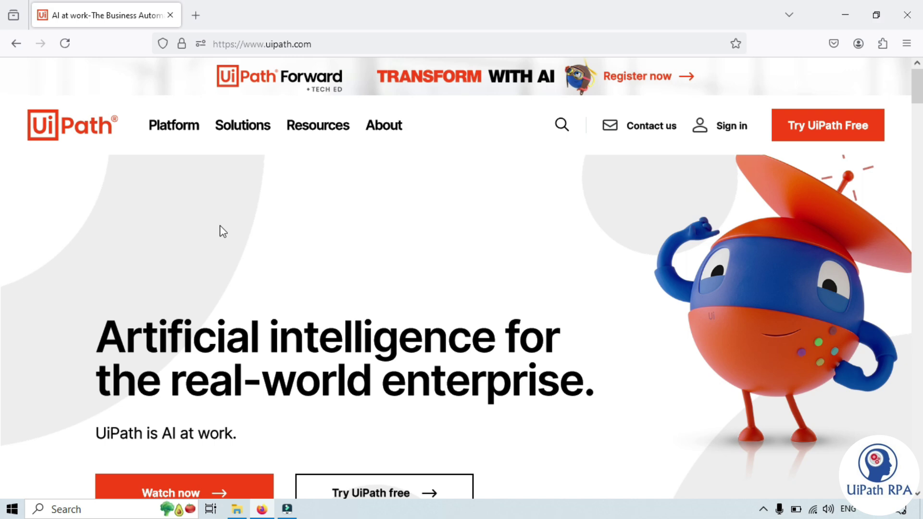
{"action": "mouse_move", "coordinate": [172, 130]}
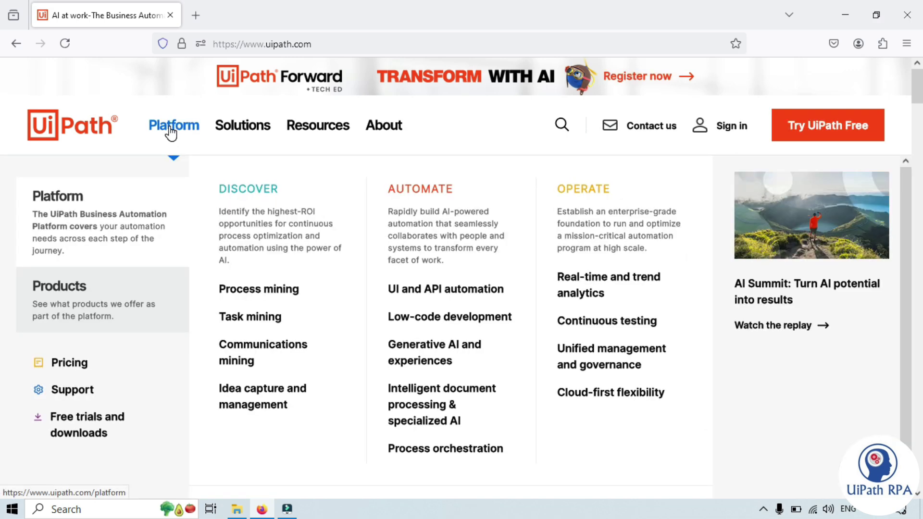
{"action": "mouse_move", "coordinate": [98, 310]}
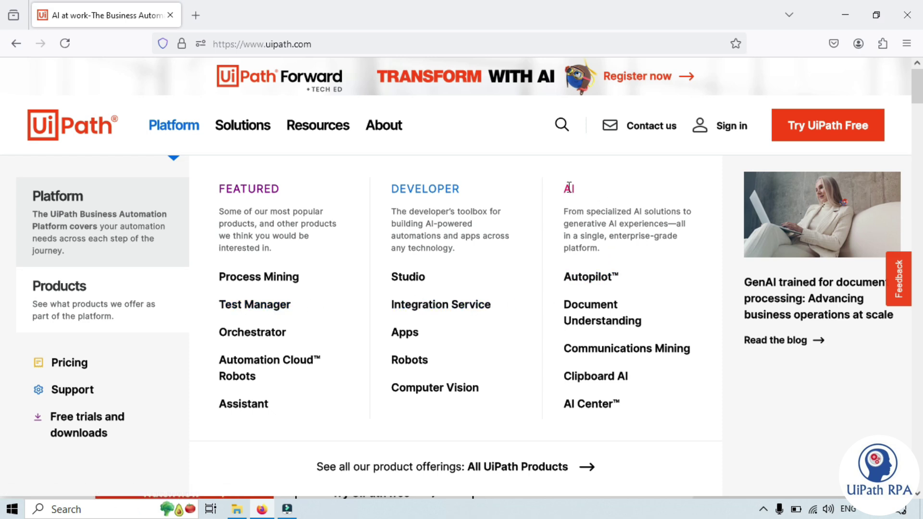
{"action": "left_click", "coordinate": [596, 379]}
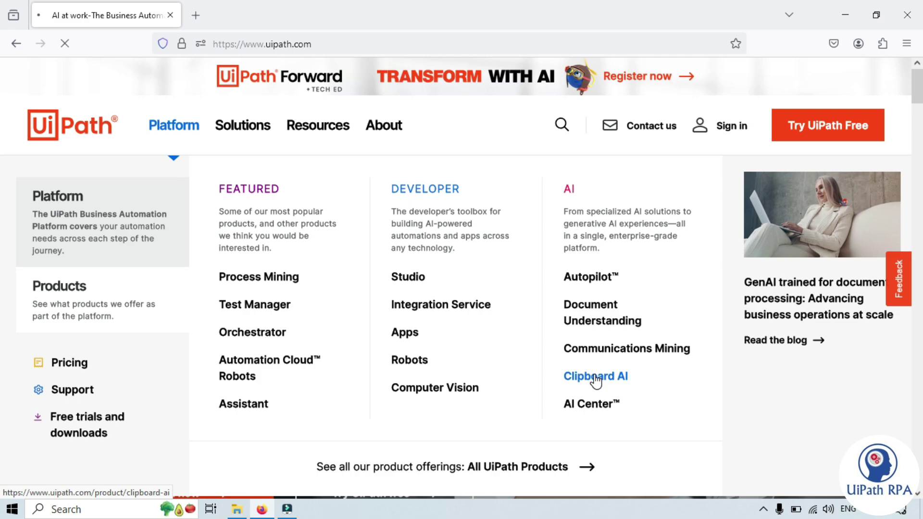
Enter the first name, last name and e-mail address in the Clipboard AI download form.
{"action": "scroll", "coordinate": [600, 366], "scroll_direction": "down", "scroll_amount": 3}
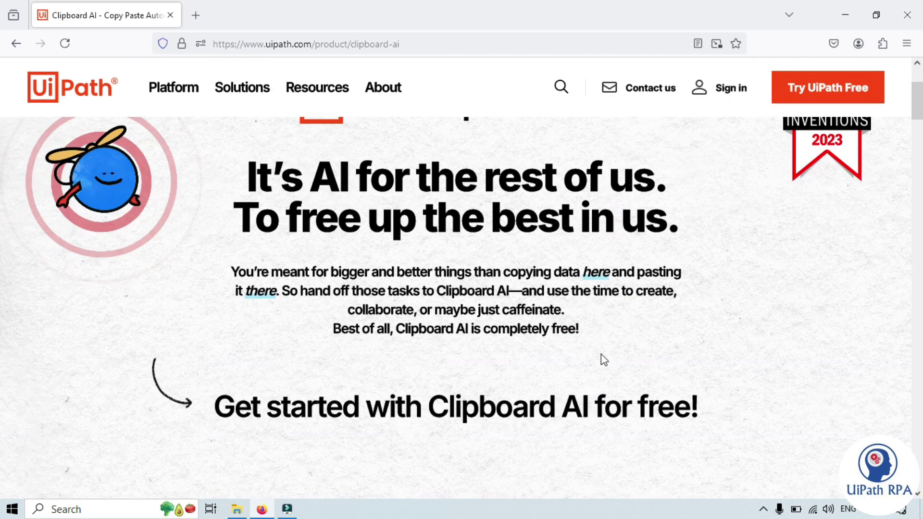
{"action": "scroll", "coordinate": [601, 356], "scroll_direction": "down", "scroll_amount": 3}
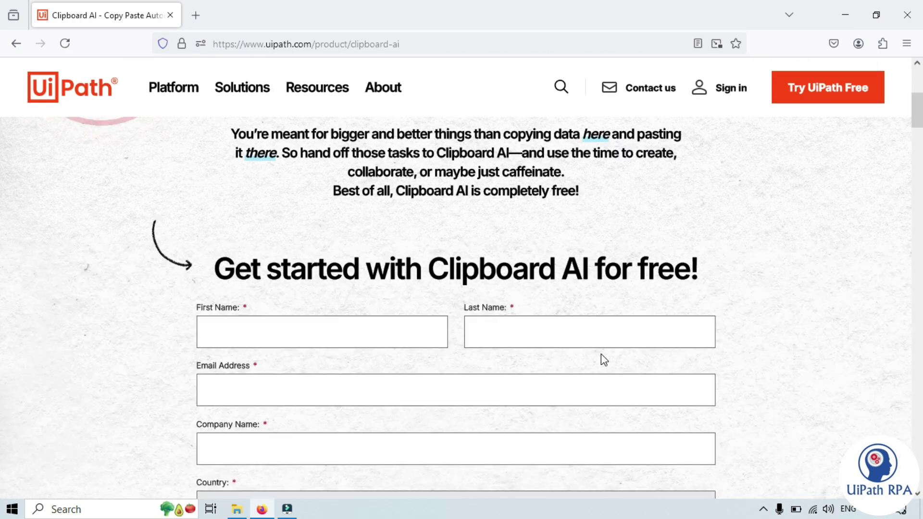
{"action": "scroll", "coordinate": [604, 360], "scroll_direction": "down", "scroll_amount": 4}
{"action": "scroll", "coordinate": [302, 225], "scroll_direction": "up", "scroll_amount": 3}
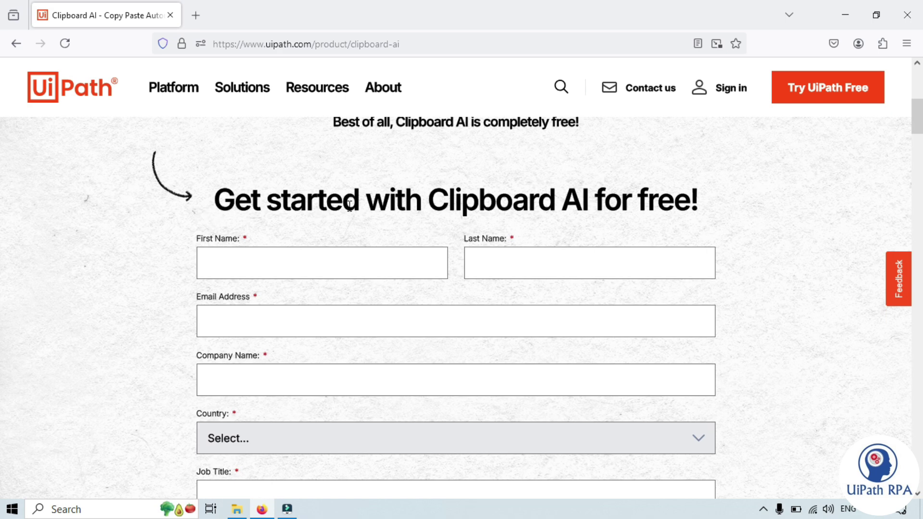
{"action": "scroll", "coordinate": [204, 259], "scroll_direction": "down", "scroll_amount": 2}
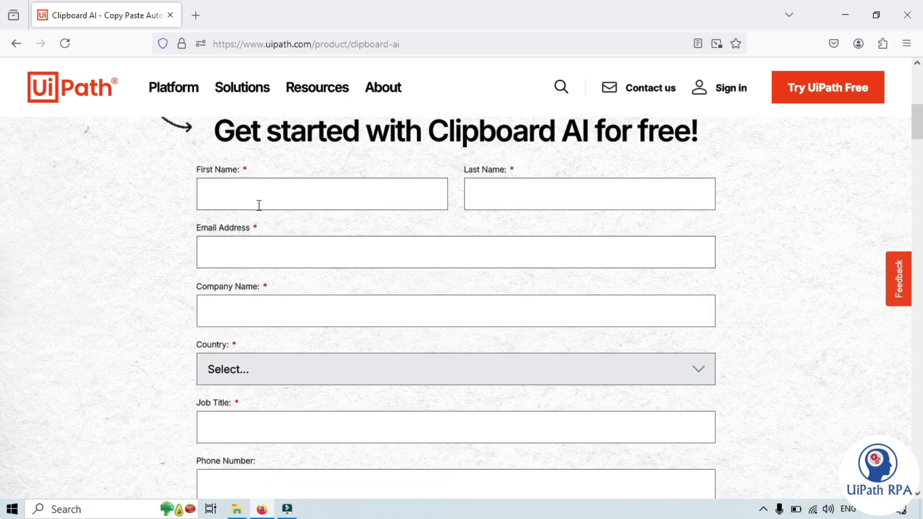
{"action": "left_click", "coordinate": [247, 184]}
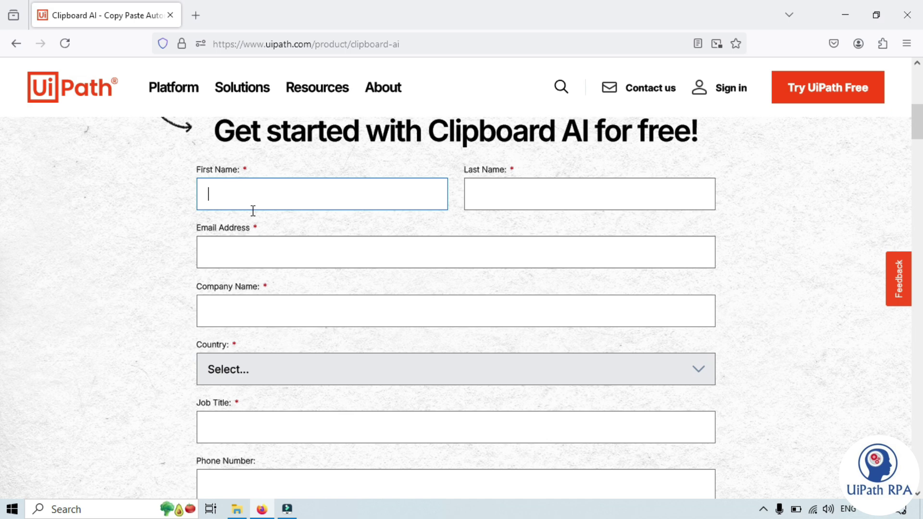
{"action": "key", "text": "Tab"}
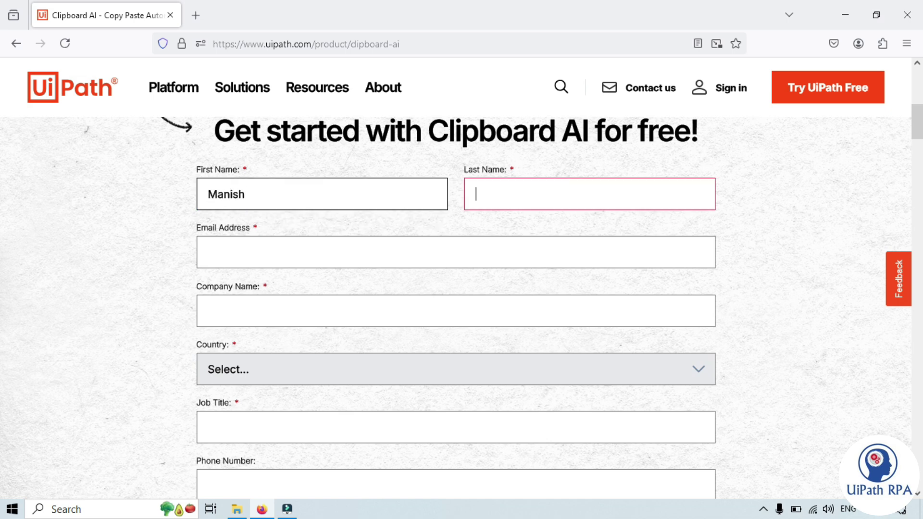
{"action": "key", "text": "Tab"}
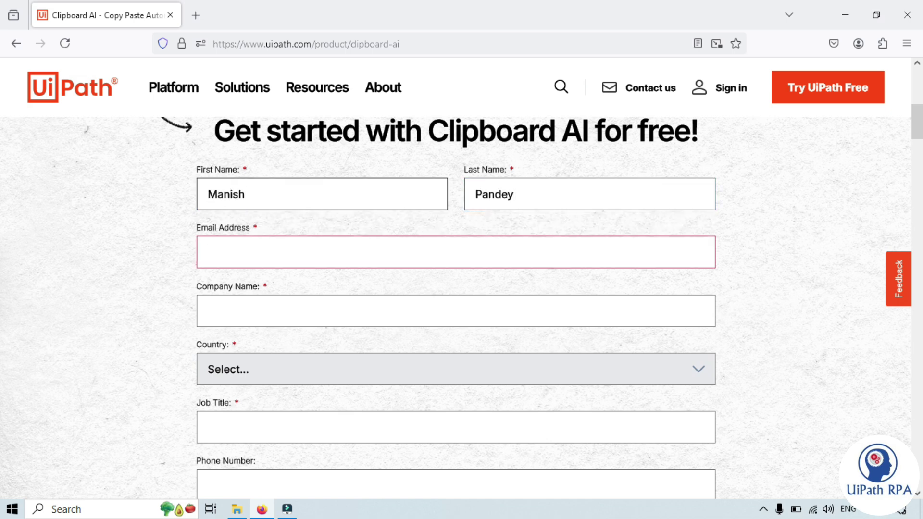
{"action": "type", "text": "ui"}
{"action": "key", "text": "Down"}
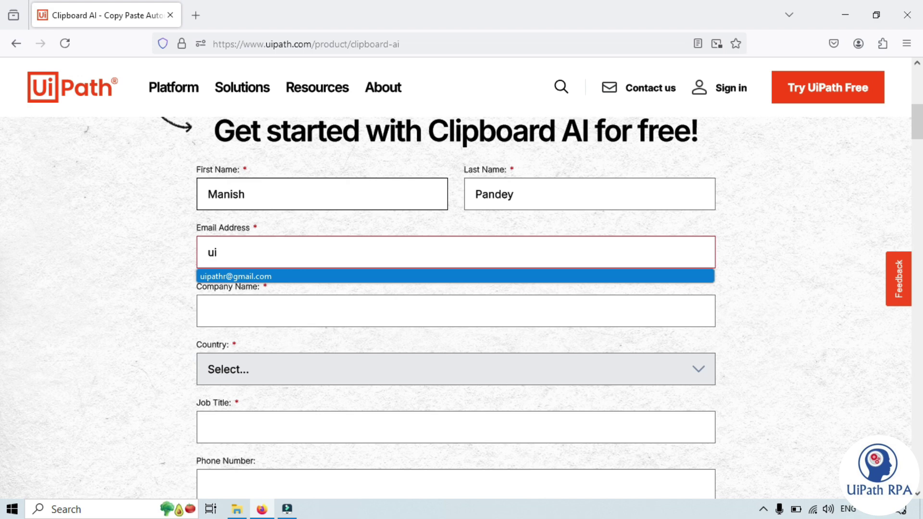
{"action": "key", "text": "Tab"}
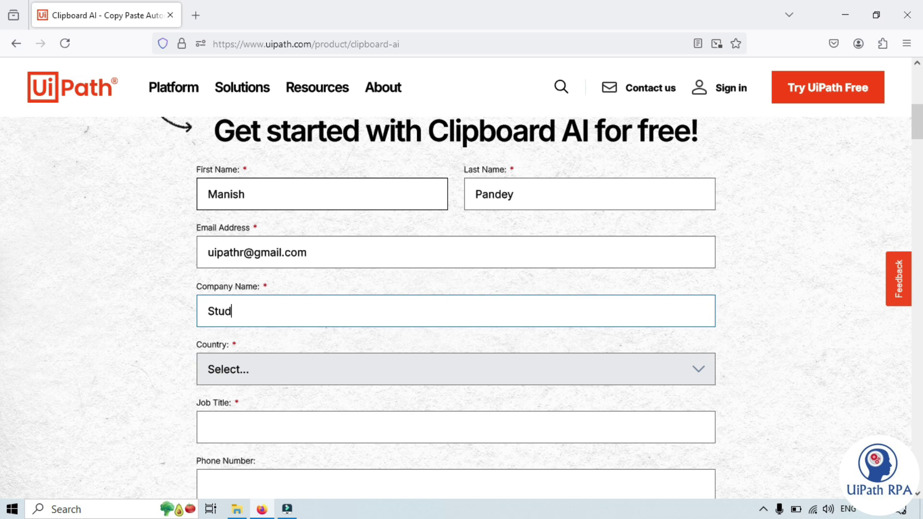
Set the country to India, the state to Delhi and the job title to Student.
{"action": "key", "text": "Tab"}
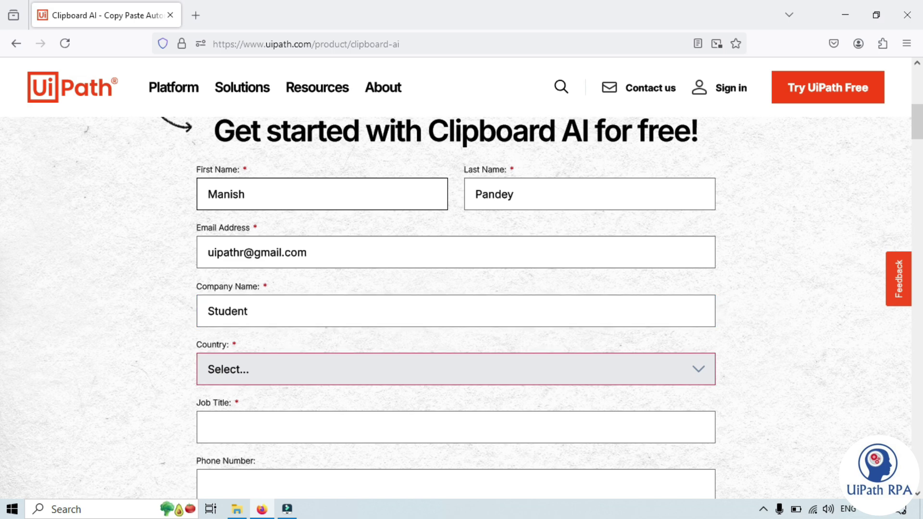
{"action": "type", "text": "India"}
{"action": "key", "text": "Tab"}
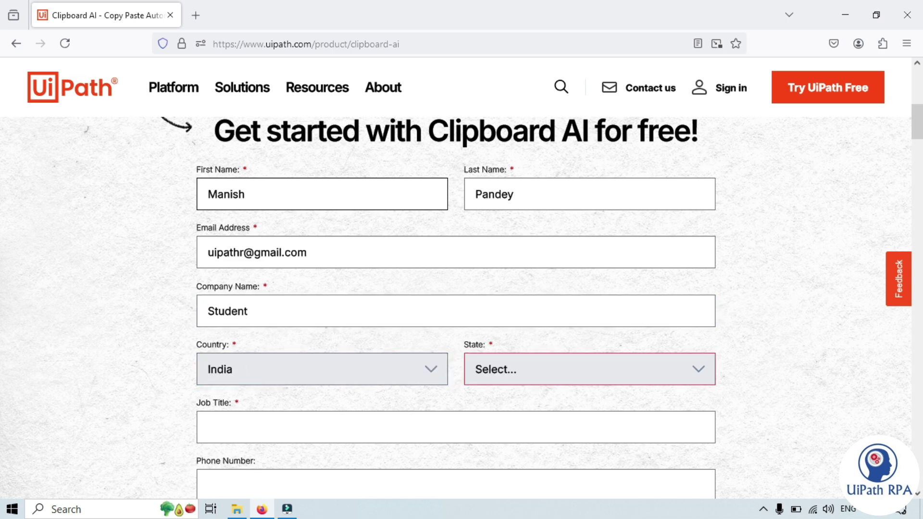
{"action": "key", "text": "d"}
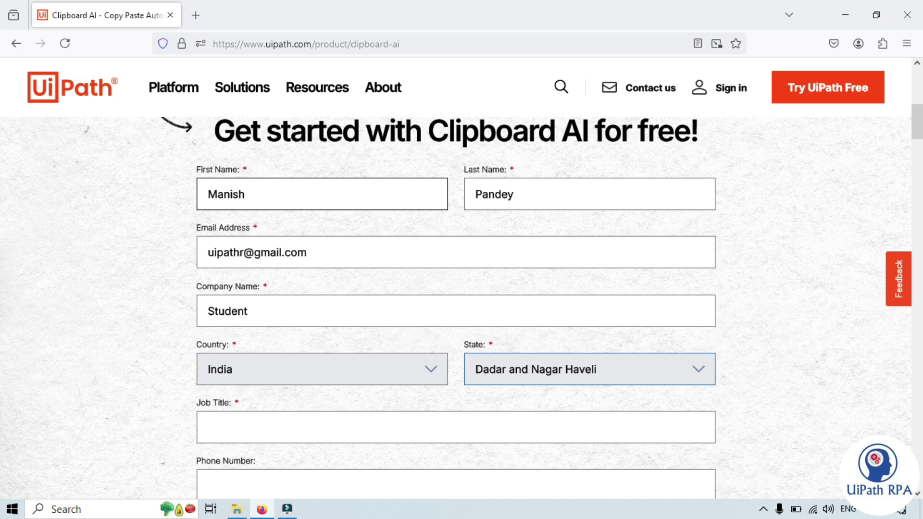
{"action": "key", "text": "d"}
{"action": "key", "text": "d"}
{"action": "key", "text": "Tab"}
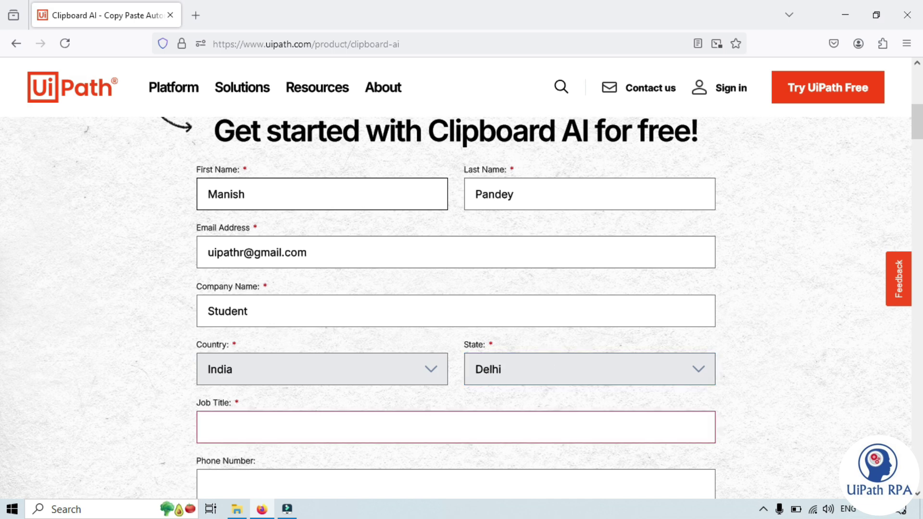
{"action": "type", "text": "Student"}
Focus the phone number field and tick the UiPath marketing communications opt-in.
{"action": "scroll", "coordinate": [245, 433], "scroll_direction": "up", "scroll_amount": 1}
{"action": "scroll", "coordinate": [245, 432], "scroll_direction": "down", "scroll_amount": 1}
{"action": "left_click", "coordinate": [234, 485]}
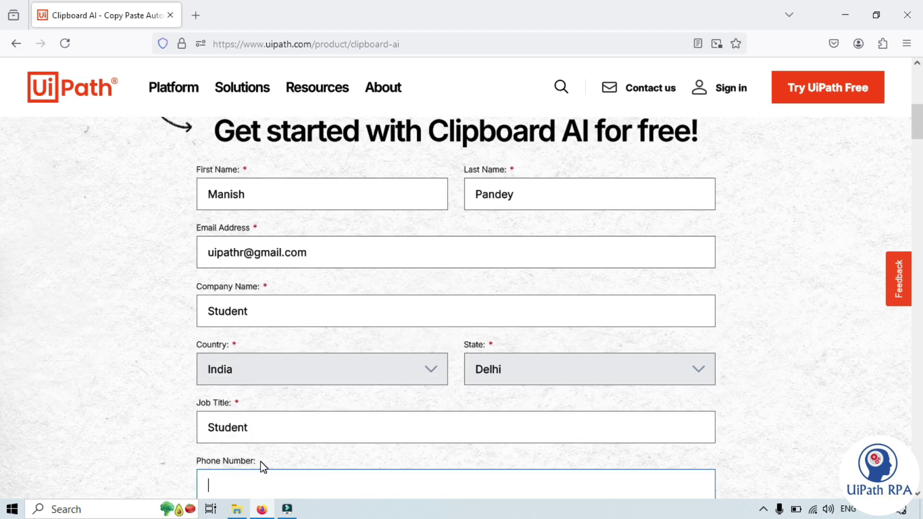
{"action": "left_click_drag", "start_coordinate": [261, 462], "coordinate": [202, 466]}
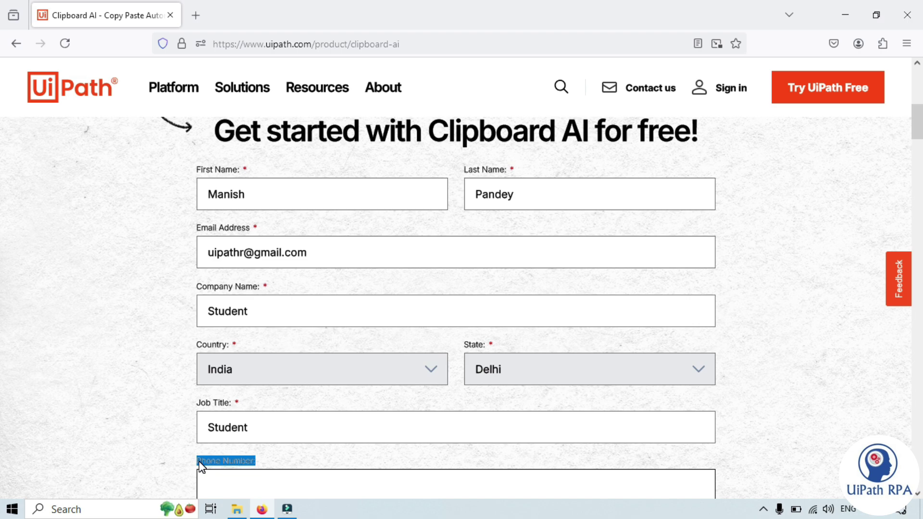
{"action": "left_click", "coordinate": [200, 461]}
{"action": "scroll", "coordinate": [232, 454], "scroll_direction": "down", "scroll_amount": 2}
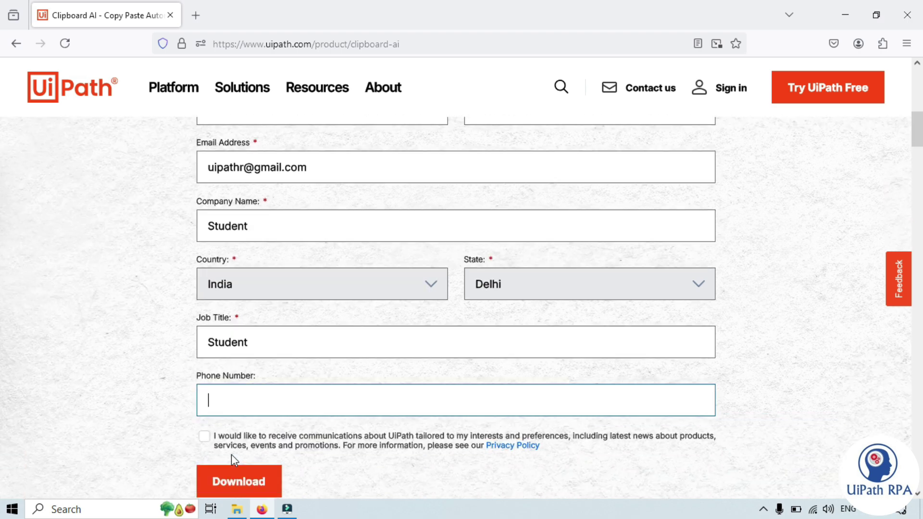
{"action": "scroll", "coordinate": [232, 454], "scroll_direction": "down", "scroll_amount": 1}
{"action": "left_click", "coordinate": [204, 384]}
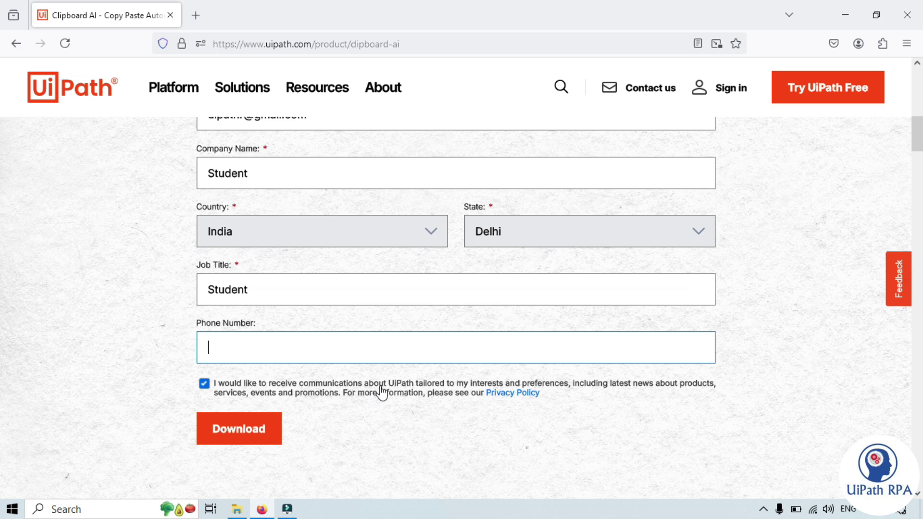
{"action": "left_click", "coordinate": [347, 392]}
{"action": "left_click", "coordinate": [204, 383]}
Submit the form and download the 85.7 MB UiPathClipboardAI.msi installer from the thank-you page.
{"action": "left_click", "coordinate": [251, 439]}
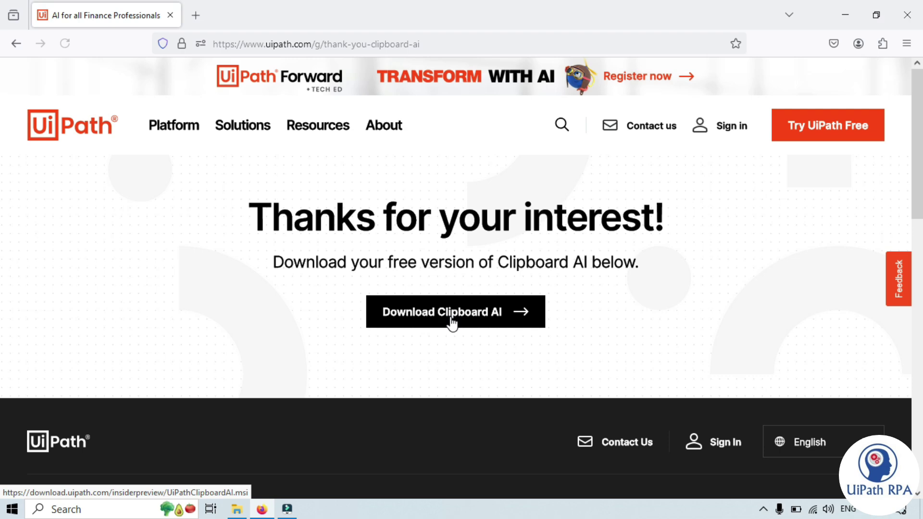
{"action": "left_click", "coordinate": [475, 318]}
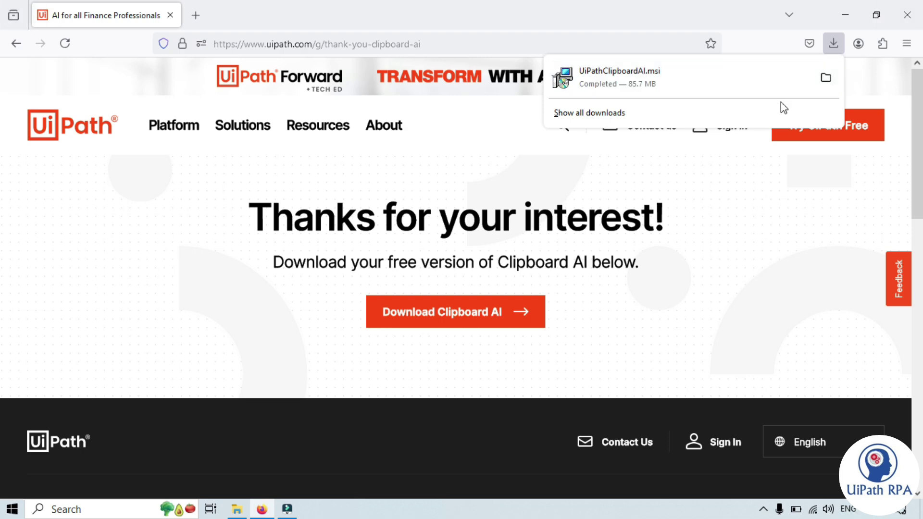
Open the Downloads folder and run the UiPathClipboardAI installer.
{"action": "left_click", "coordinate": [825, 77]}
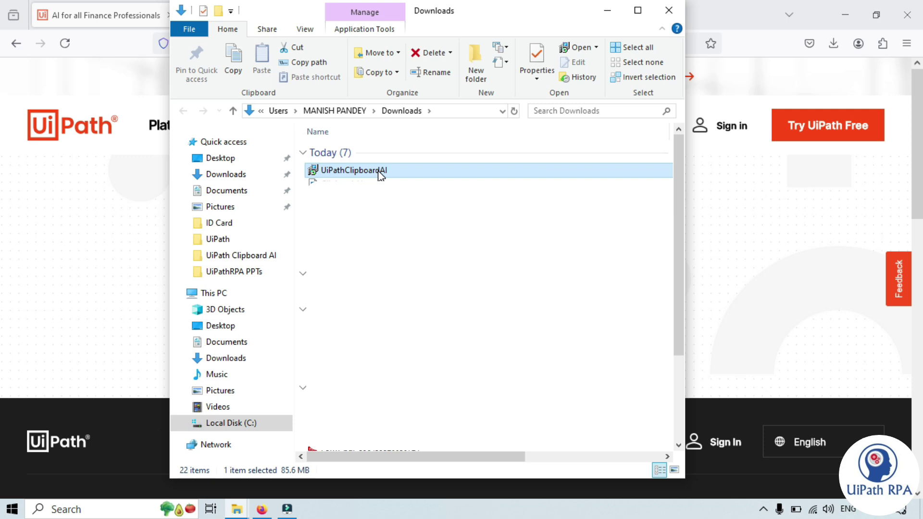
{"action": "double_click", "coordinate": [414, 169]}
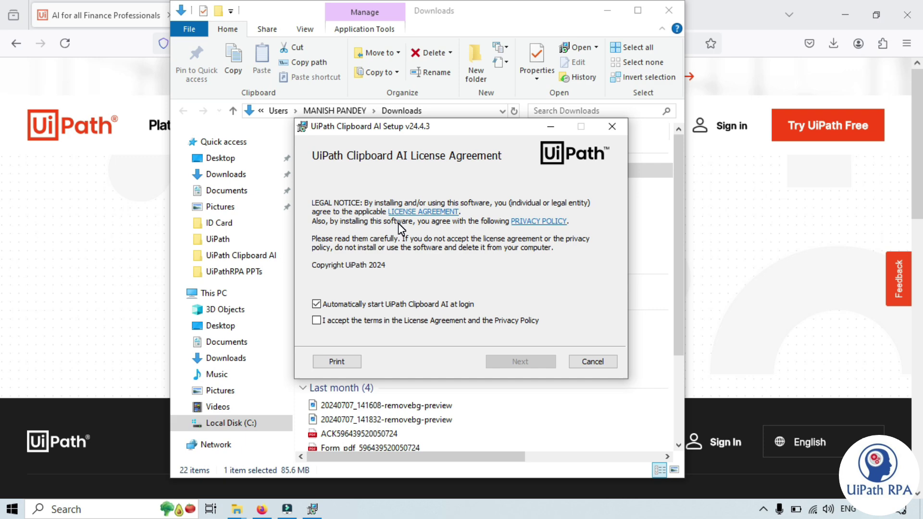
Accept the license, turn off auto-start at login, install, and allow Firefox to close.
{"action": "left_click", "coordinate": [339, 325]}
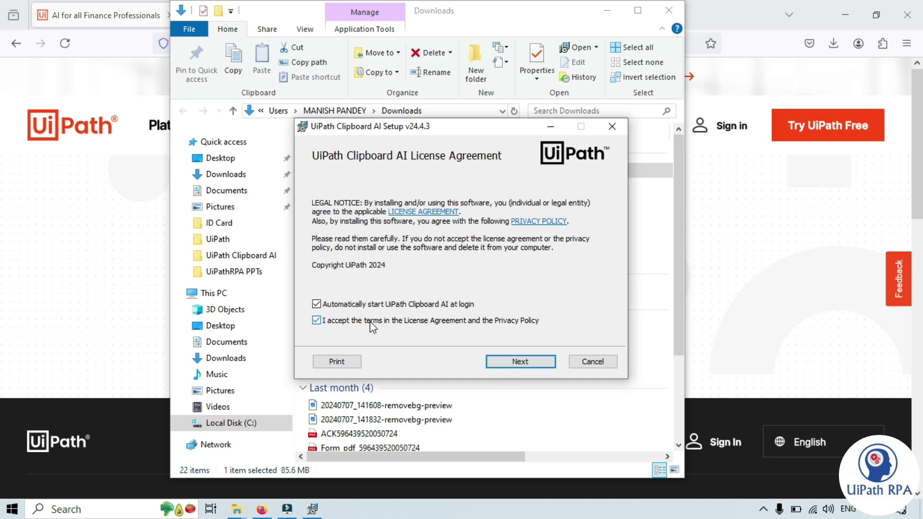
{"action": "left_click", "coordinate": [326, 304]}
{"action": "left_click", "coordinate": [537, 362]}
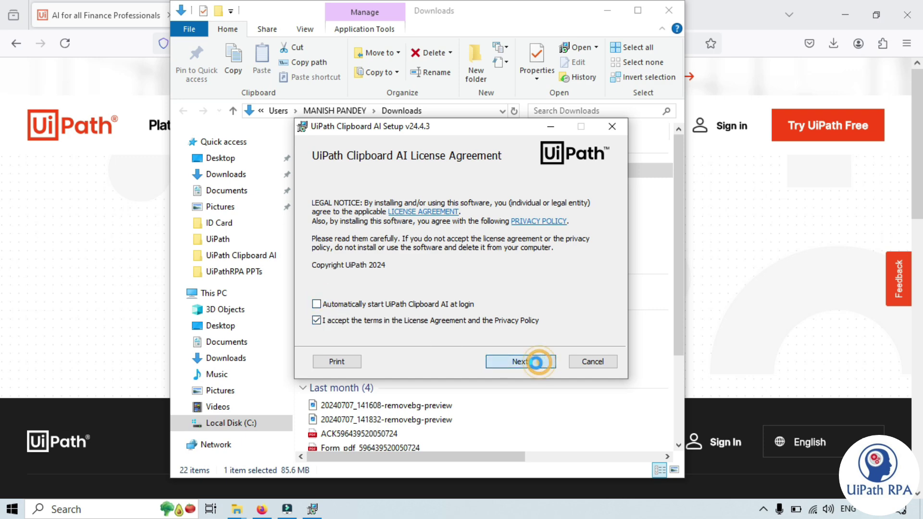
{"action": "left_click", "coordinate": [521, 362]}
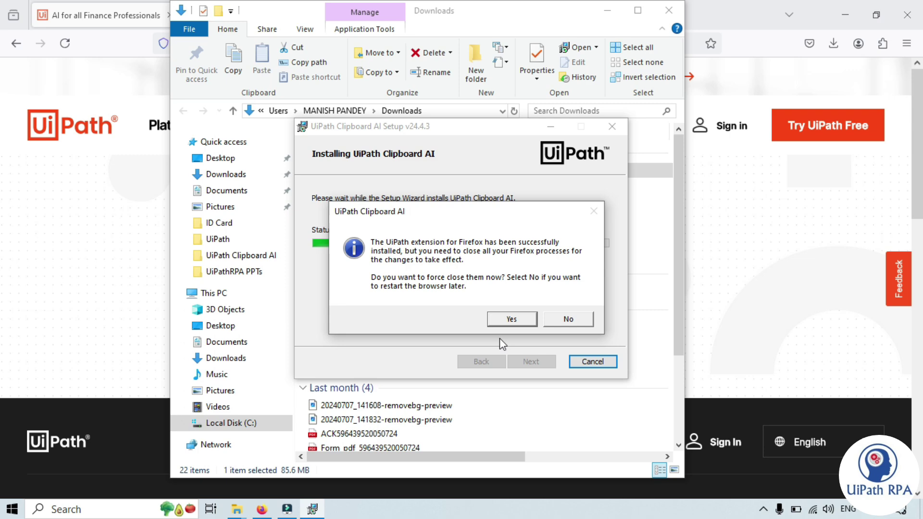
{"action": "left_click", "coordinate": [528, 319]}
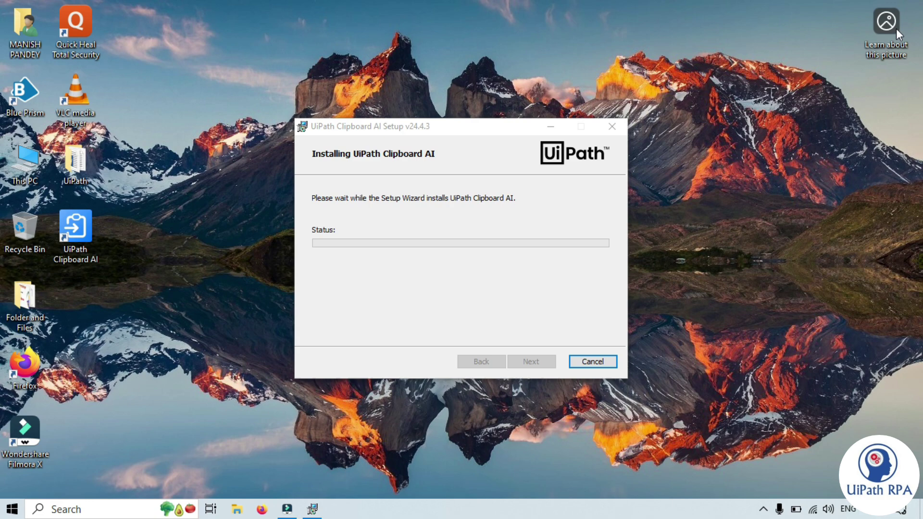
Dismiss the desktop context menu and finish setup with Run Clipboard AI left checked.
{"action": "right_click", "coordinate": [773, 217]}
{"action": "left_click", "coordinate": [453, 228]}
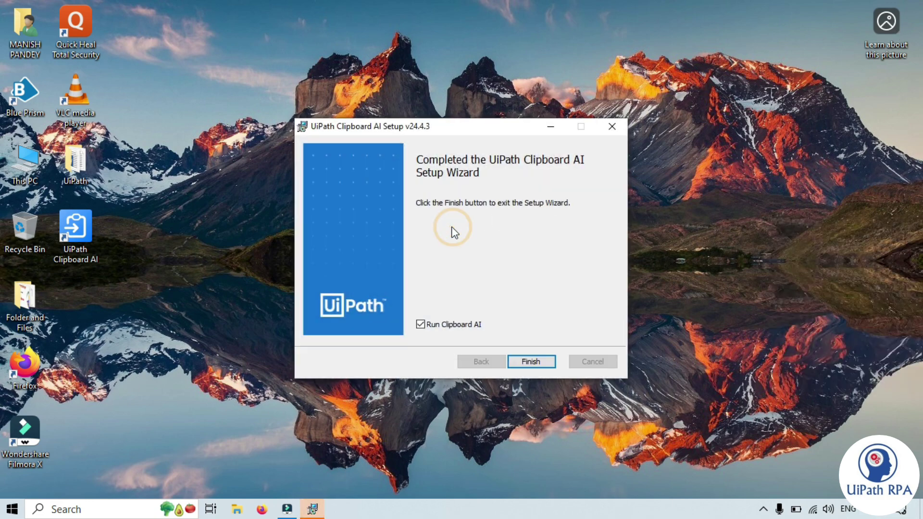
{"action": "left_click", "coordinate": [478, 167]}
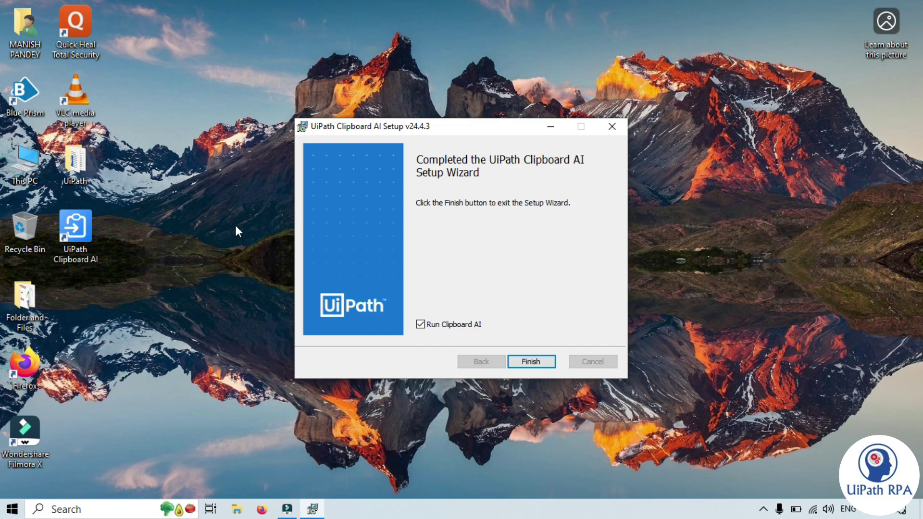
{"action": "left_click_drag", "start_coordinate": [116, 217], "coordinate": [42, 274]}
{"action": "left_click", "coordinate": [509, 243]}
{"action": "left_click", "coordinate": [542, 362]}
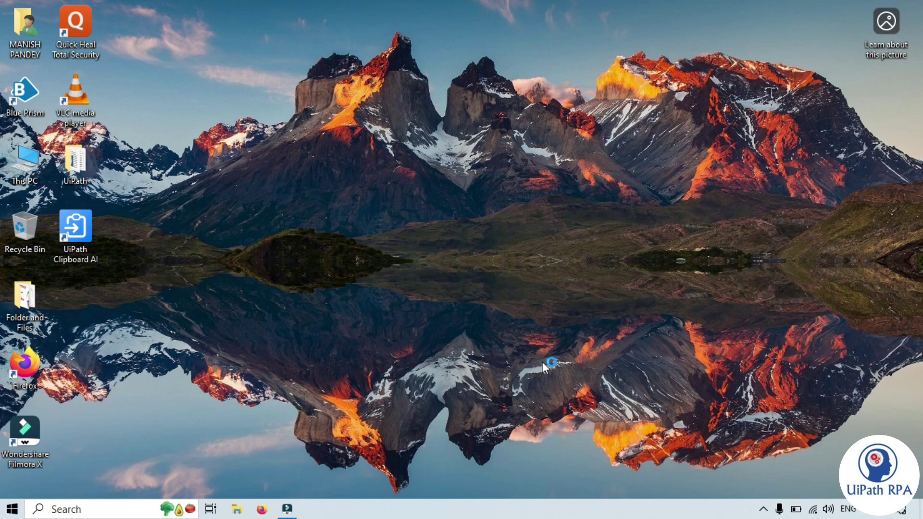